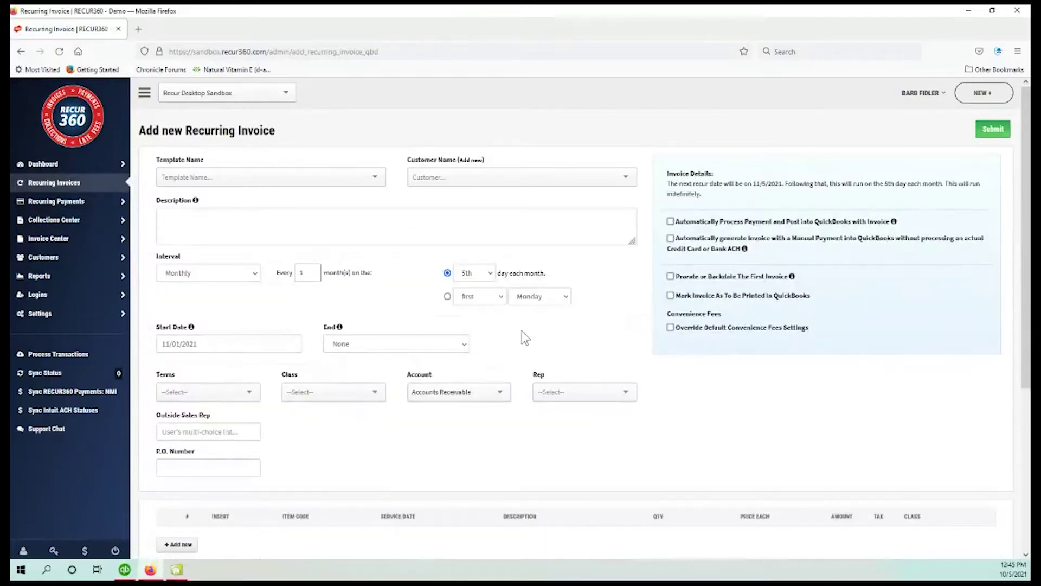
- Set the recurring invoice's customer to Barr Co
click(514, 184)
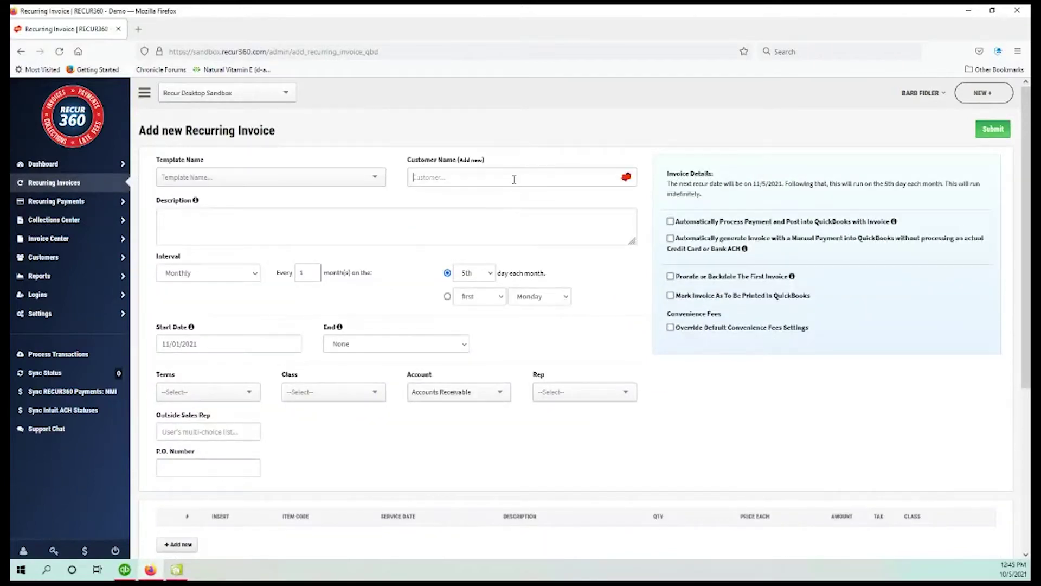
text(barr)
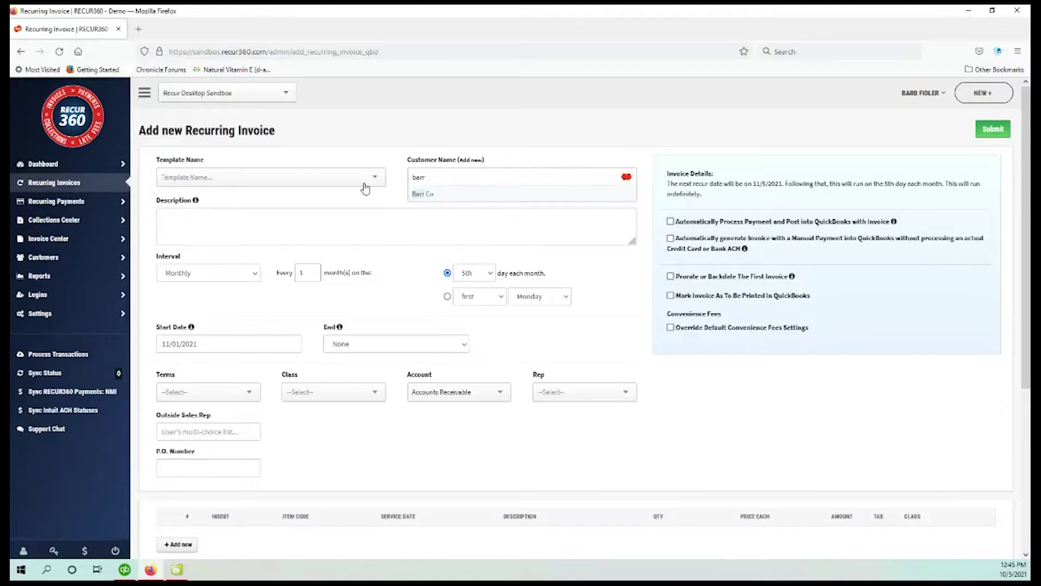
click(423, 194)
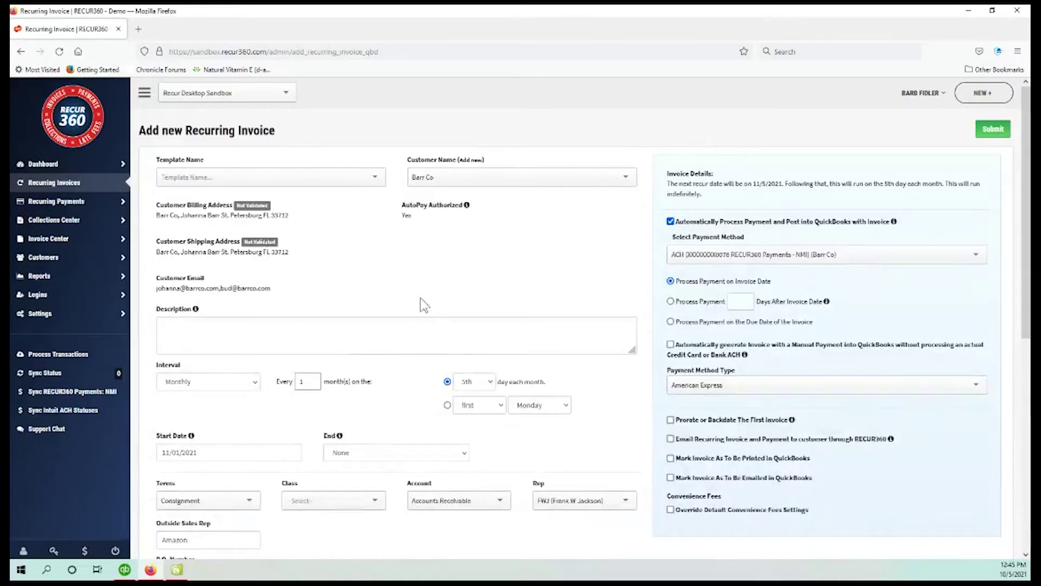
- Start a new invoice line item using the Service (Services performed) item code
scroll(412, 275, down, 2)
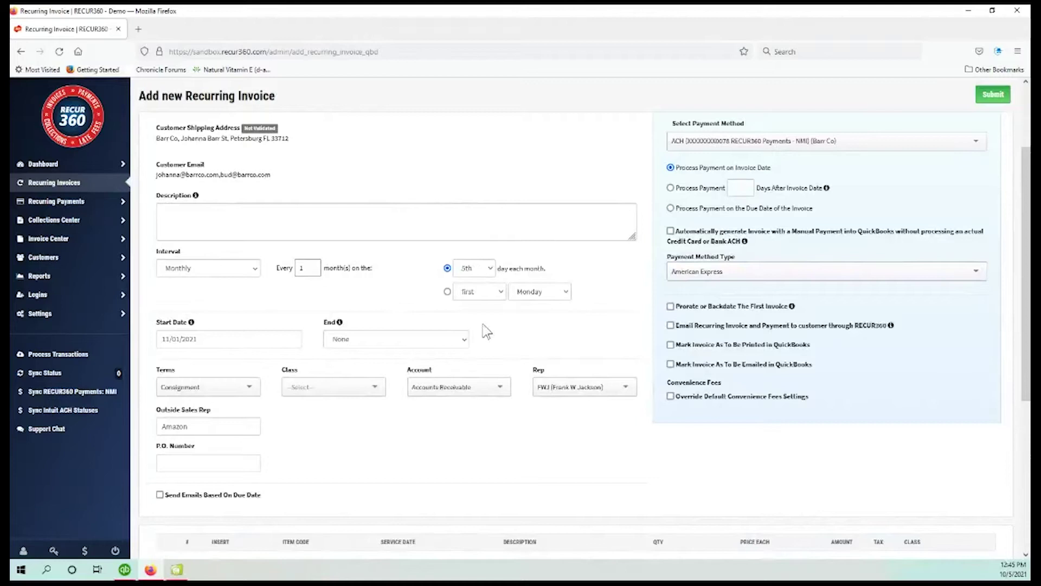
scroll(503, 444, down, 3)
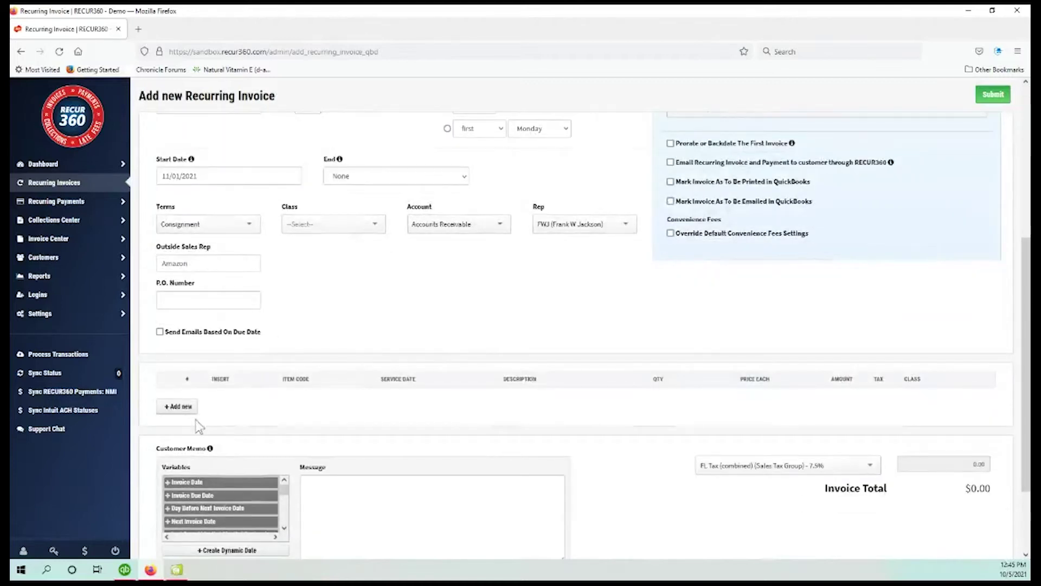
click(181, 408)
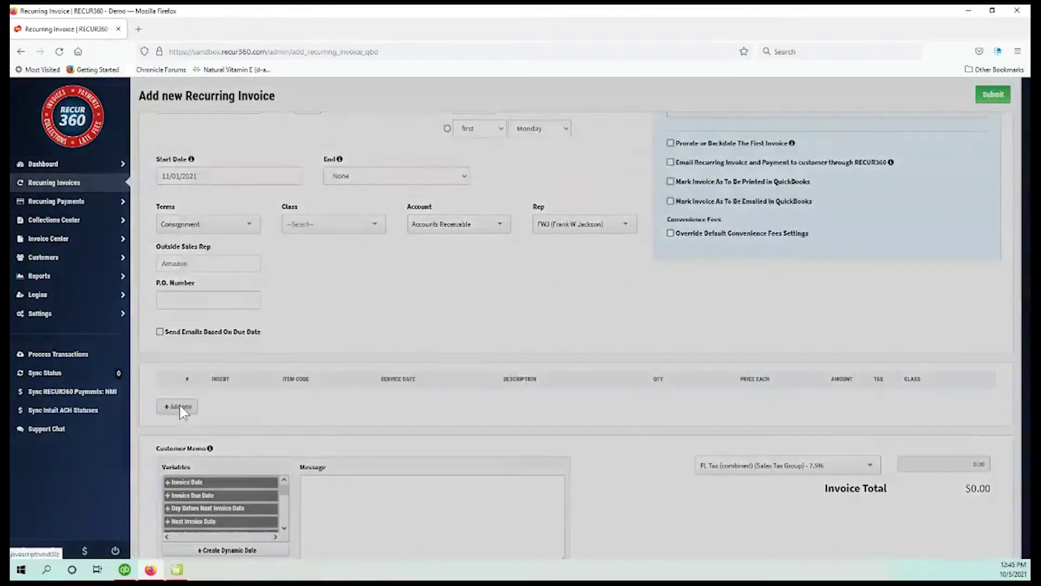
text(serv)
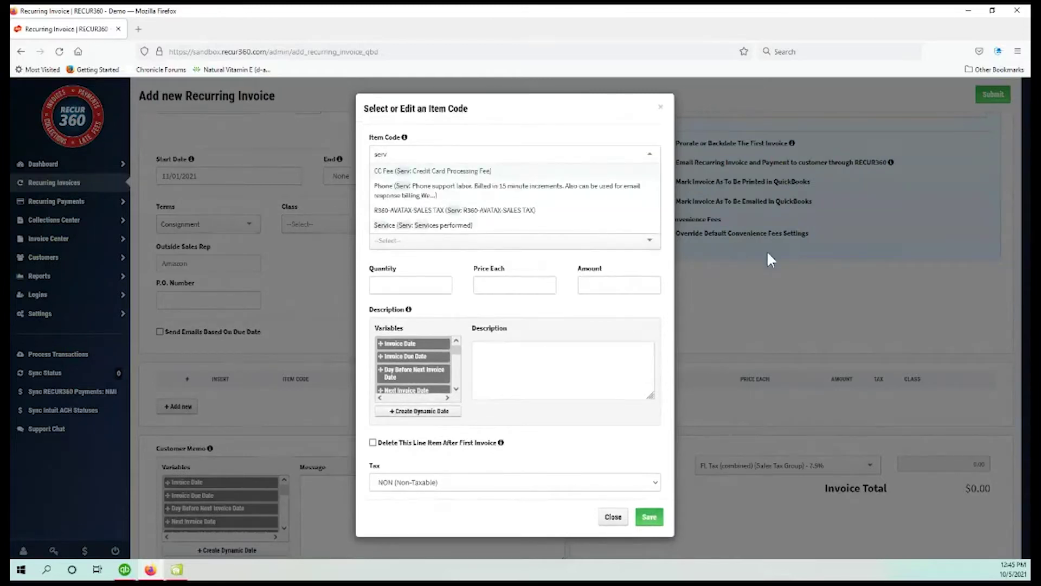
click(499, 225)
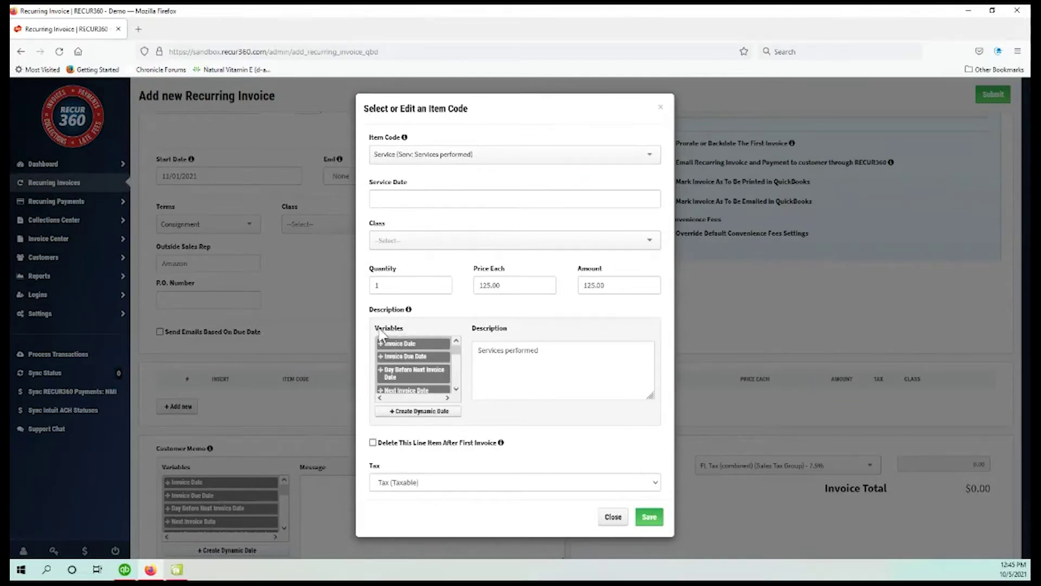
- Extend the Service description with "for the period of [**InvoiceDate**] to [**DayBeforeNextInvoiceDate**]" using the date variables, and save the line item
click(574, 349)
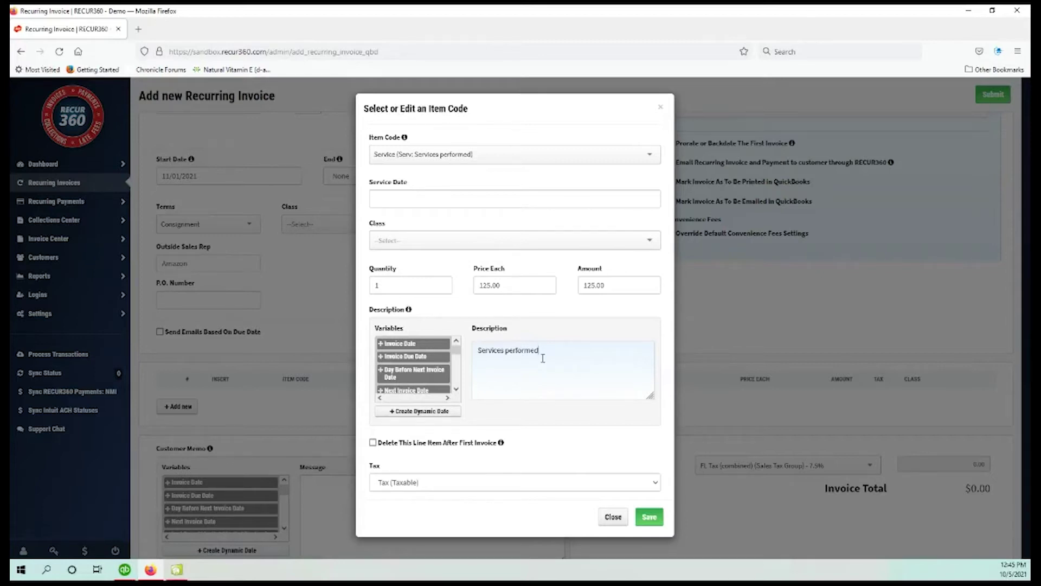
text(for the period of)
click(421, 343)
click(645, 350)
text(to)
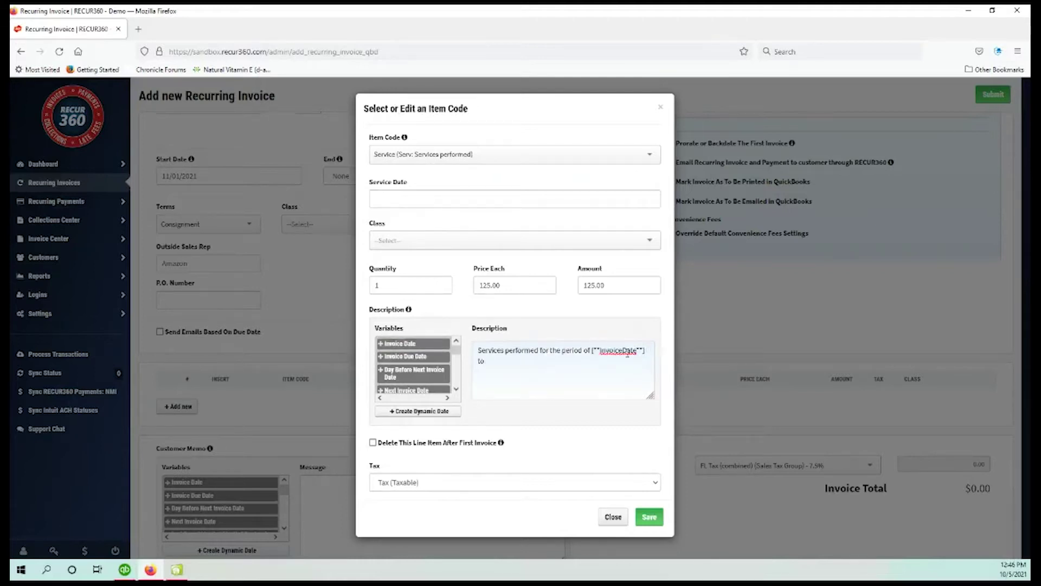
click(411, 375)
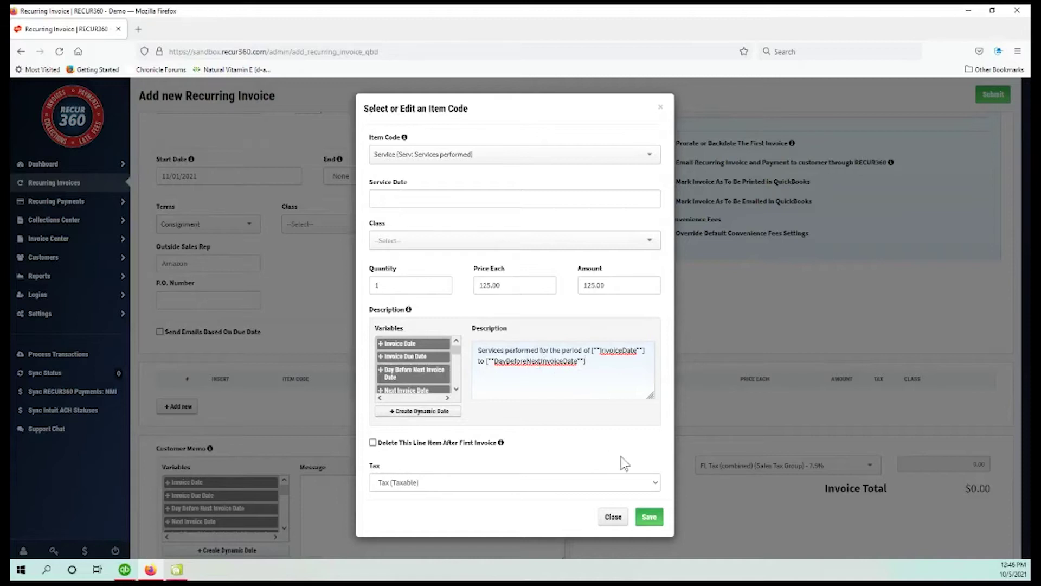
click(665, 525)
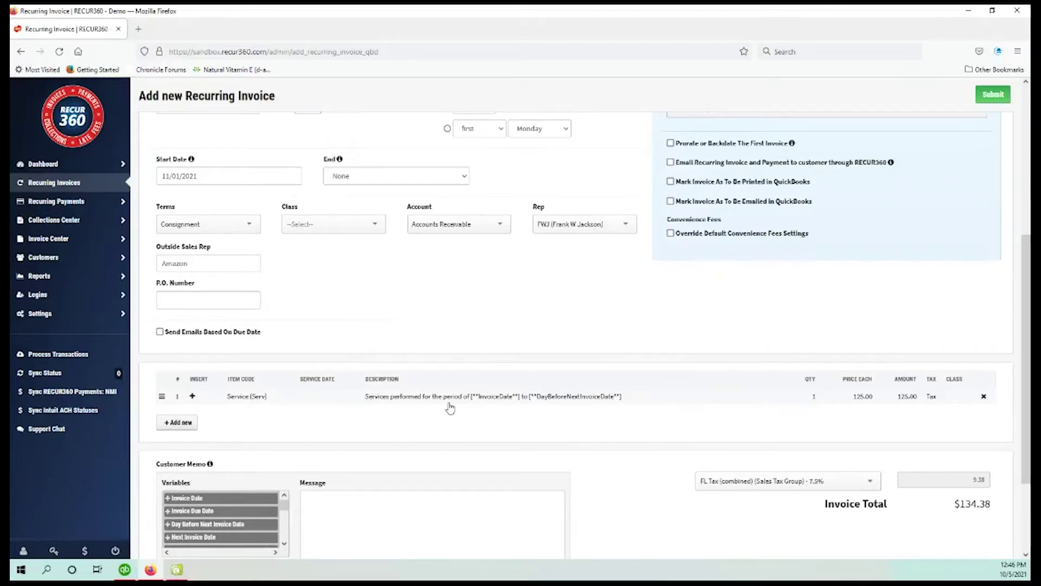
- Enable prorating or backdating of the first invoice and review the invoice schedule details
scroll(618, 278, up, 3)
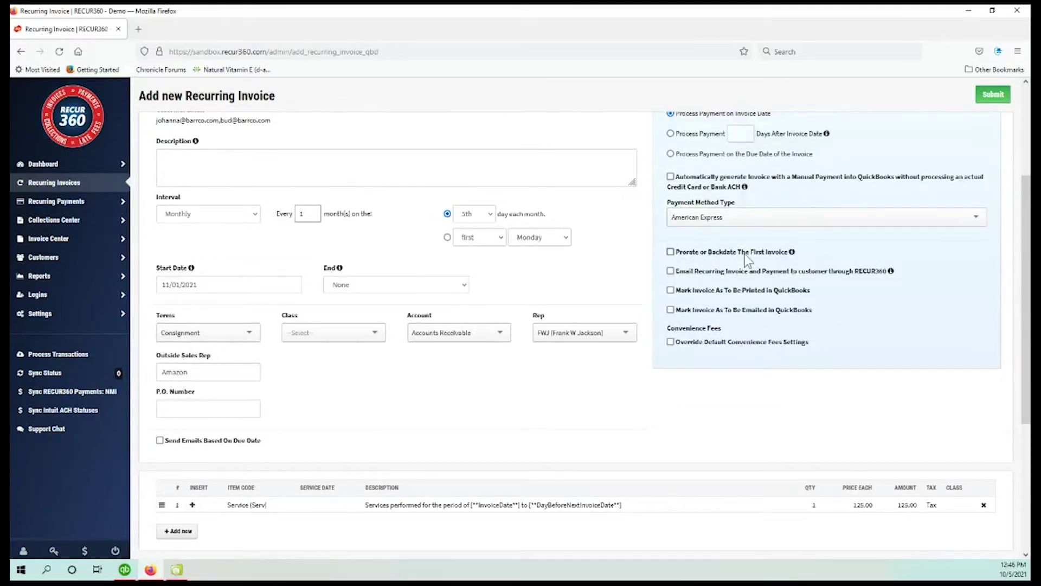
click(671, 252)
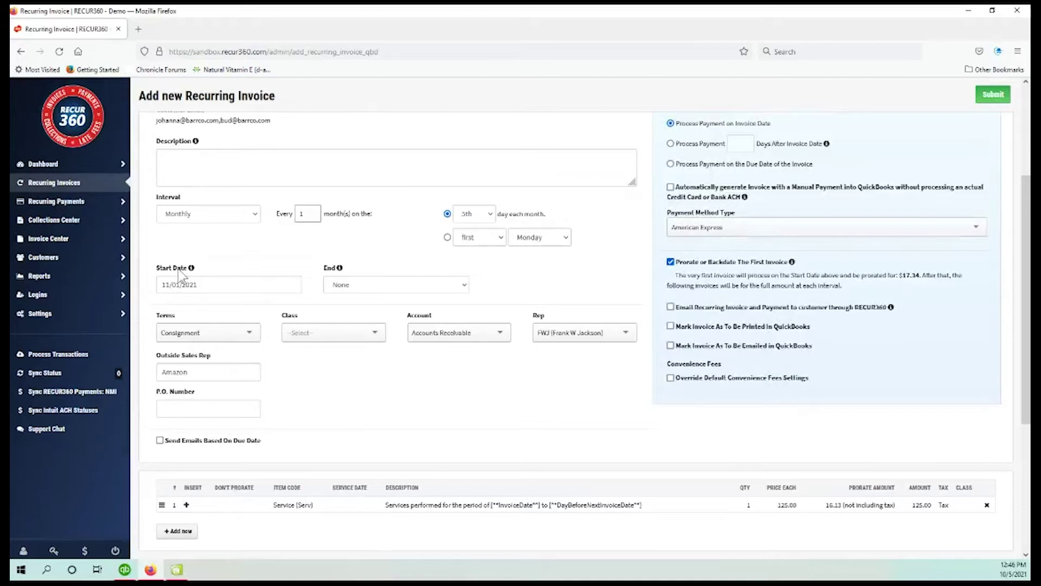
scroll(705, 233, up, 1)
scroll(705, 234, up, 3)
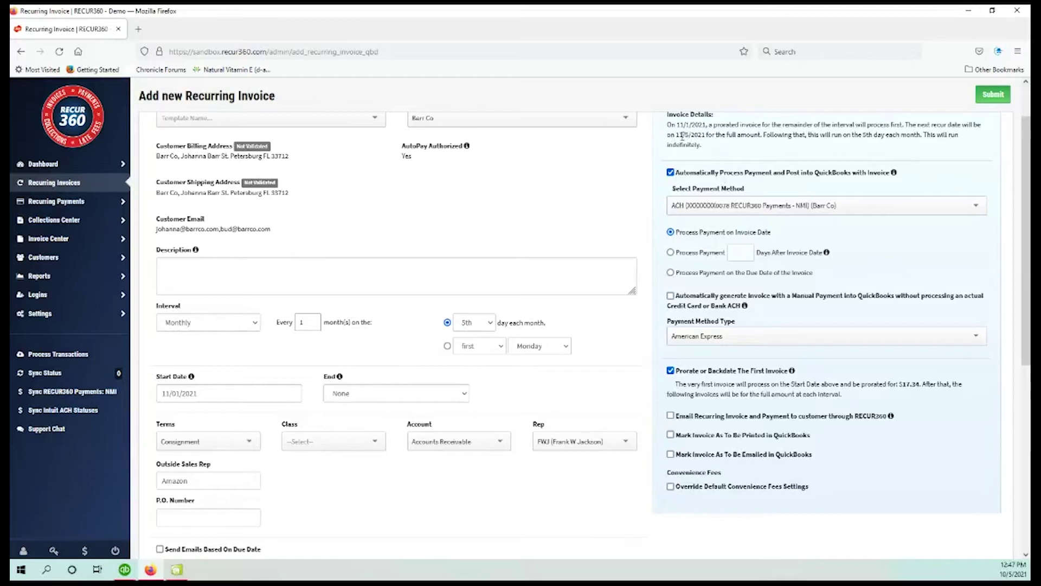
- Set the start date to 10/05/2021 and the monthly recurrence to the 15th day
click(212, 394)
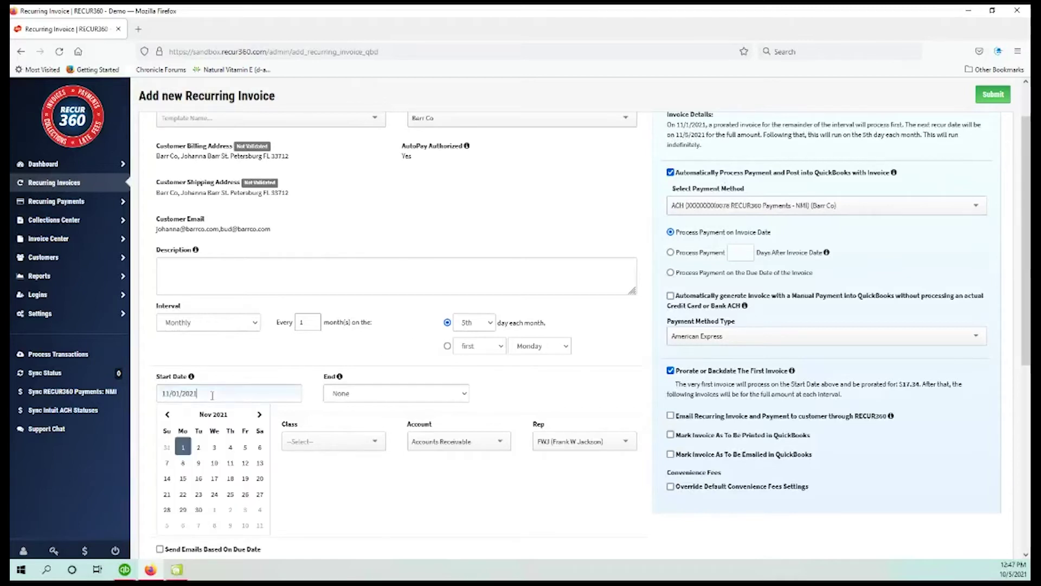
click(167, 415)
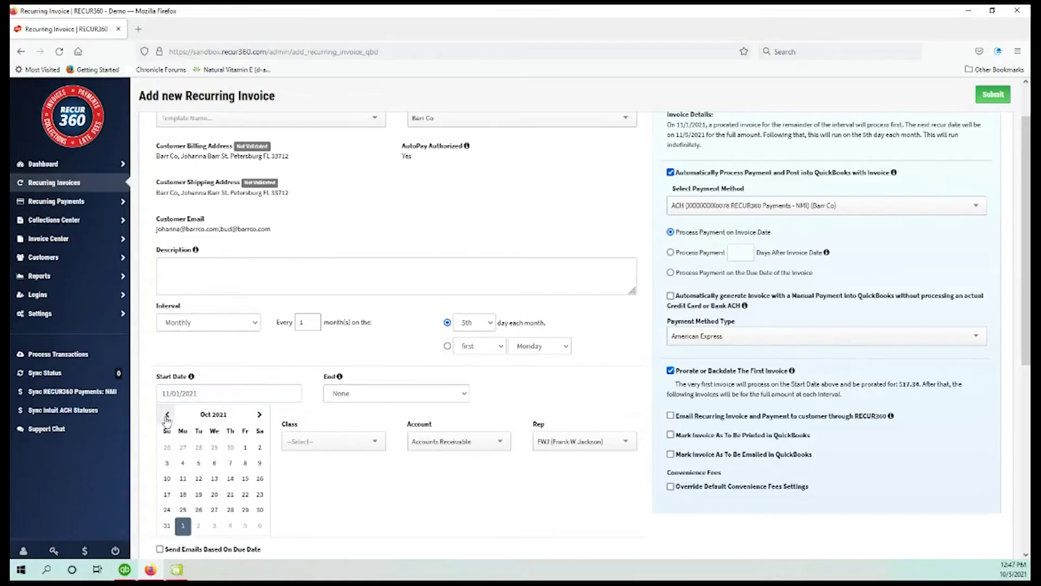
click(199, 463)
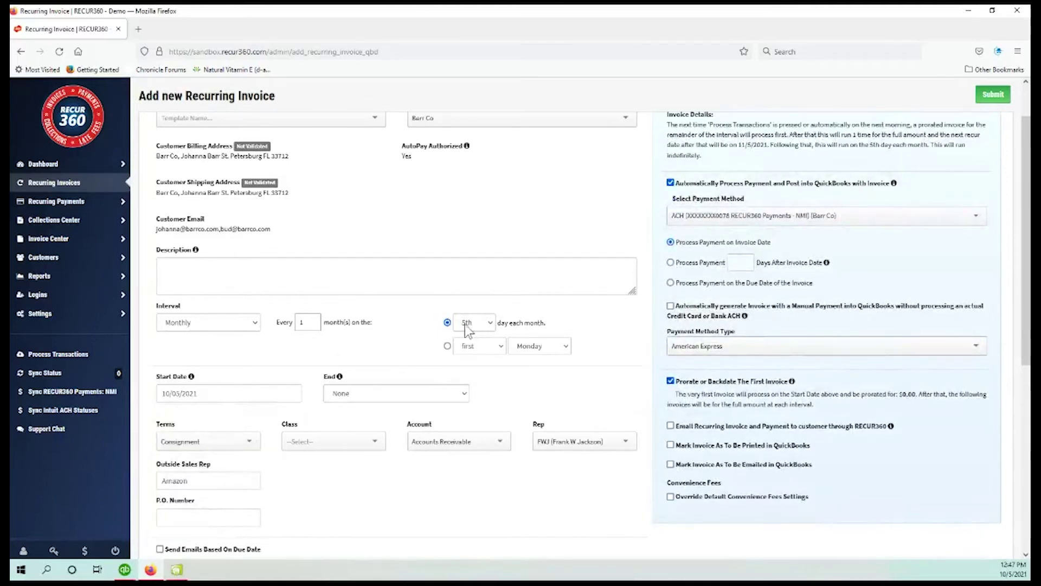
click(482, 323)
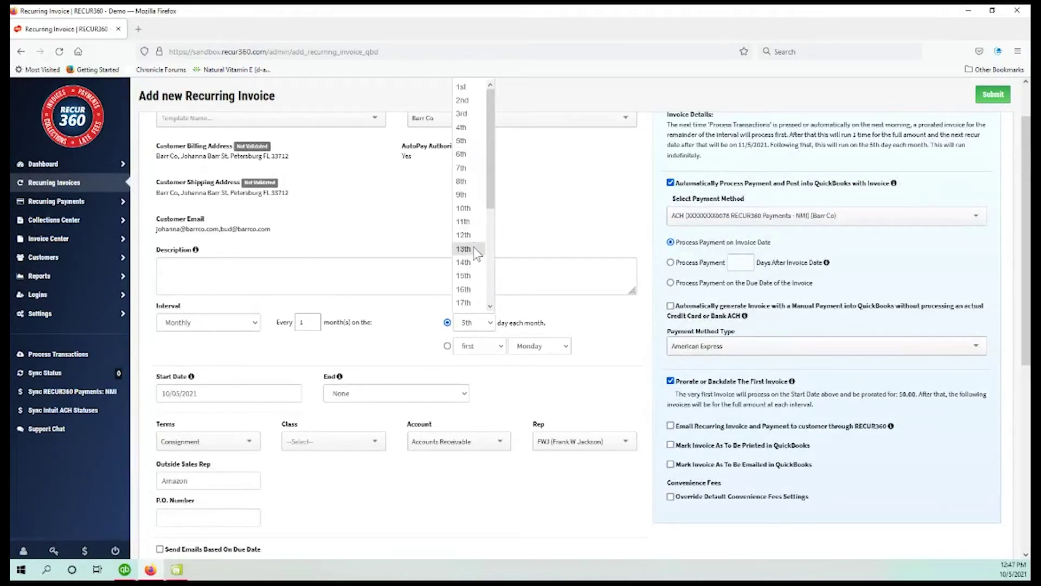
click(464, 276)
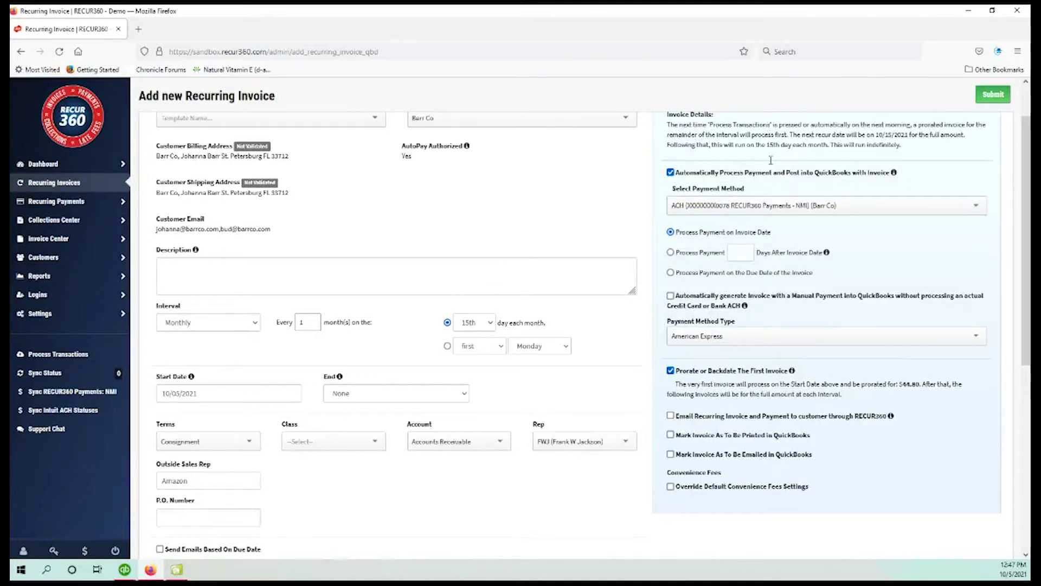
- Add a 24 inch Monitor line item, marked as not prorated and deleted after the first invoice, and save it
scroll(833, 446, down, 2)
scroll(838, 437, down, 4)
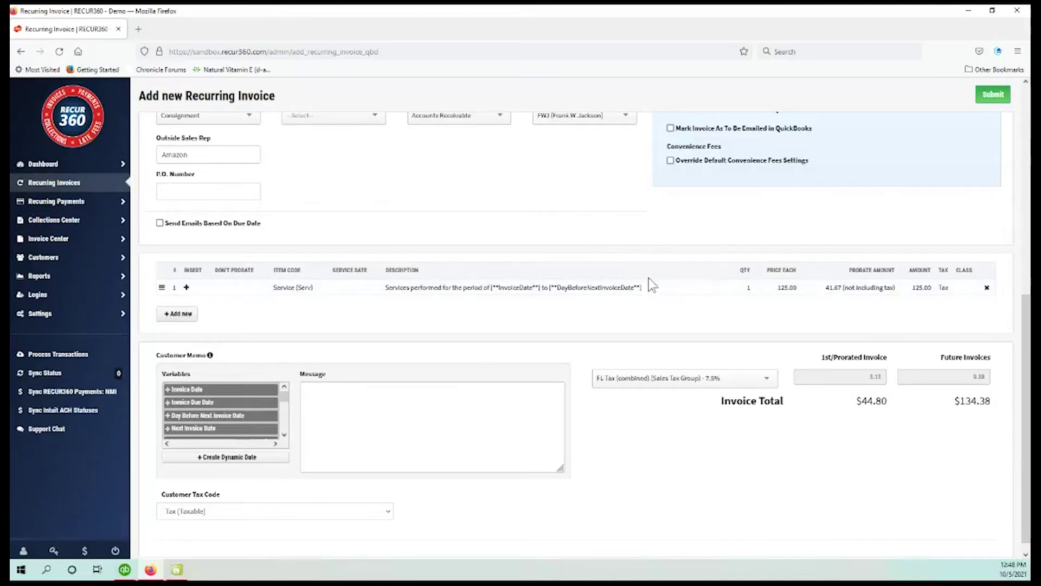
click(181, 313)
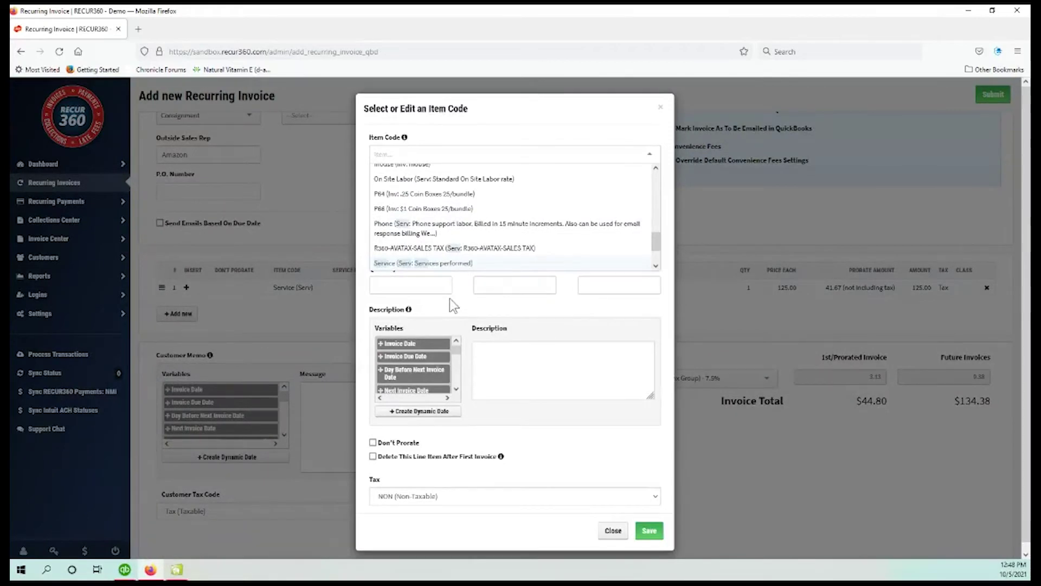
text(monitor)
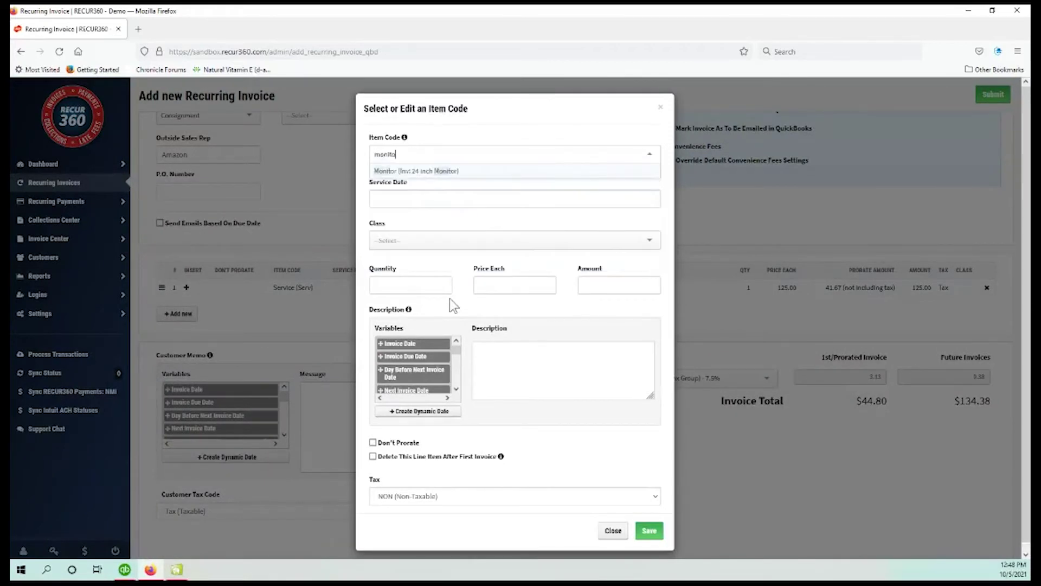
click(445, 171)
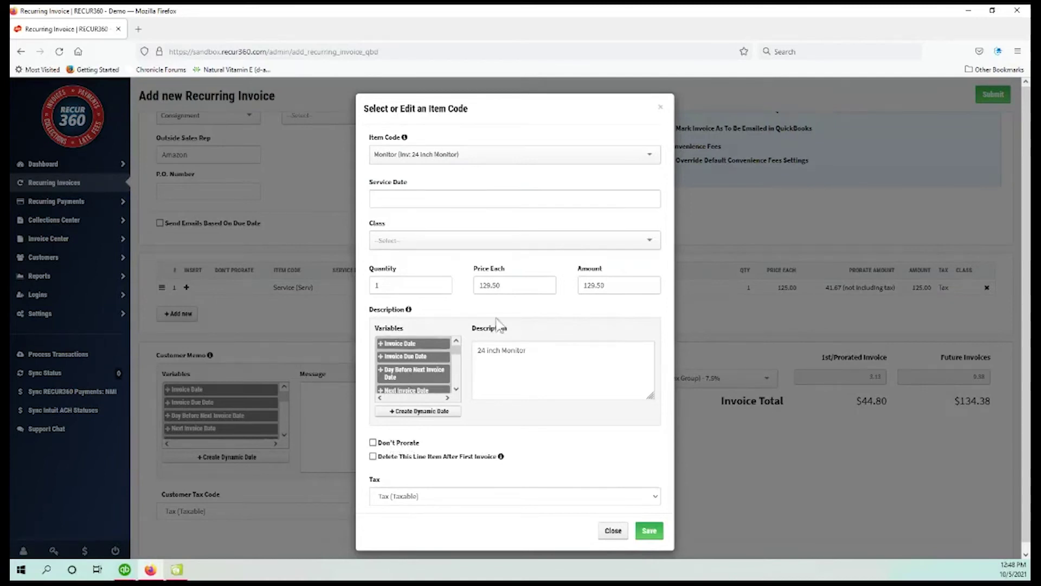
click(373, 443)
click(650, 531)
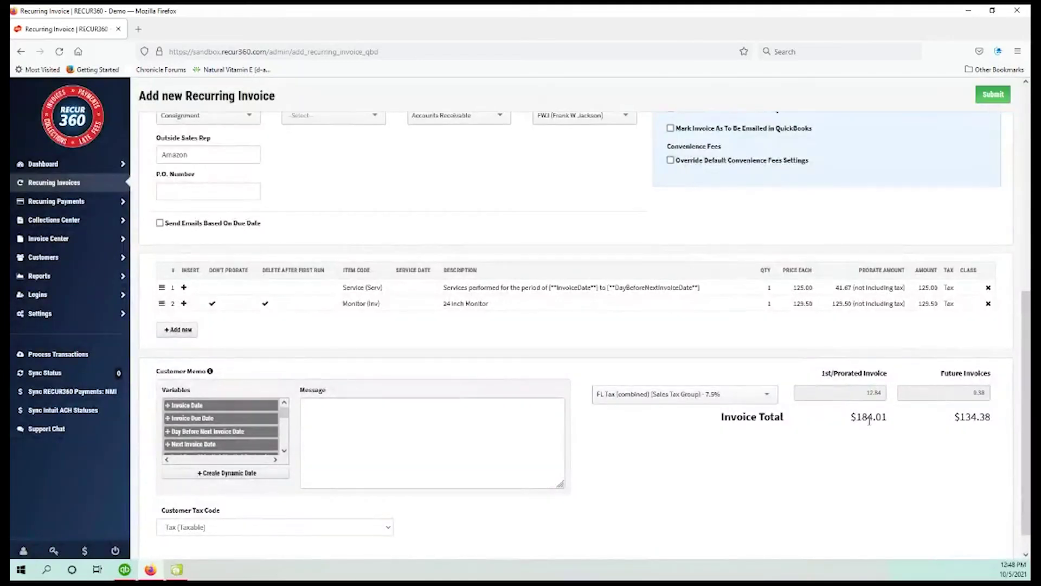
- Enable emailing the recurring invoice and payment to the customer through RECUR360, and submit the recurring invoice
drag(857, 419, 885, 417)
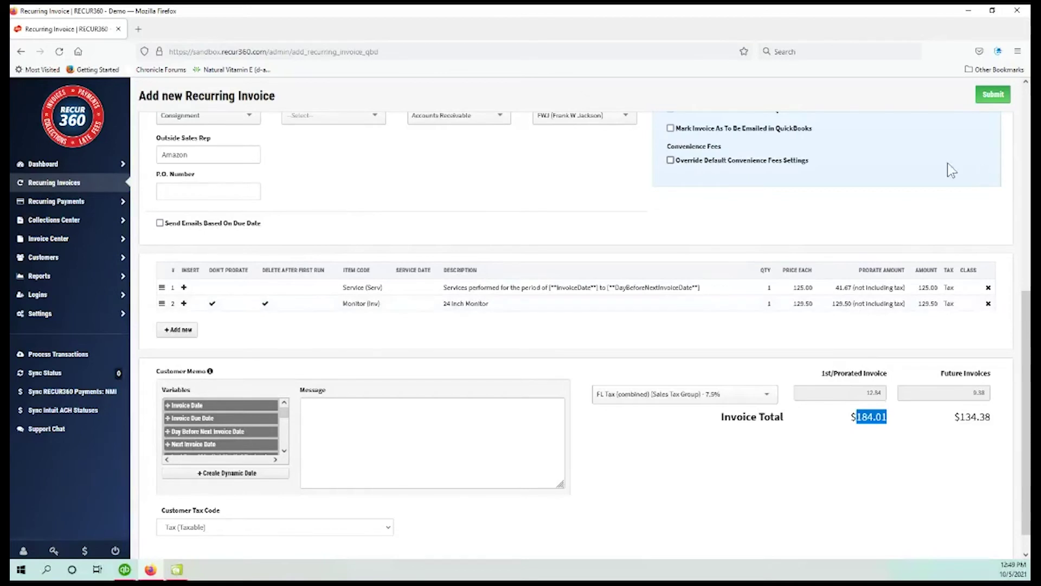
scroll(948, 167, up, 3)
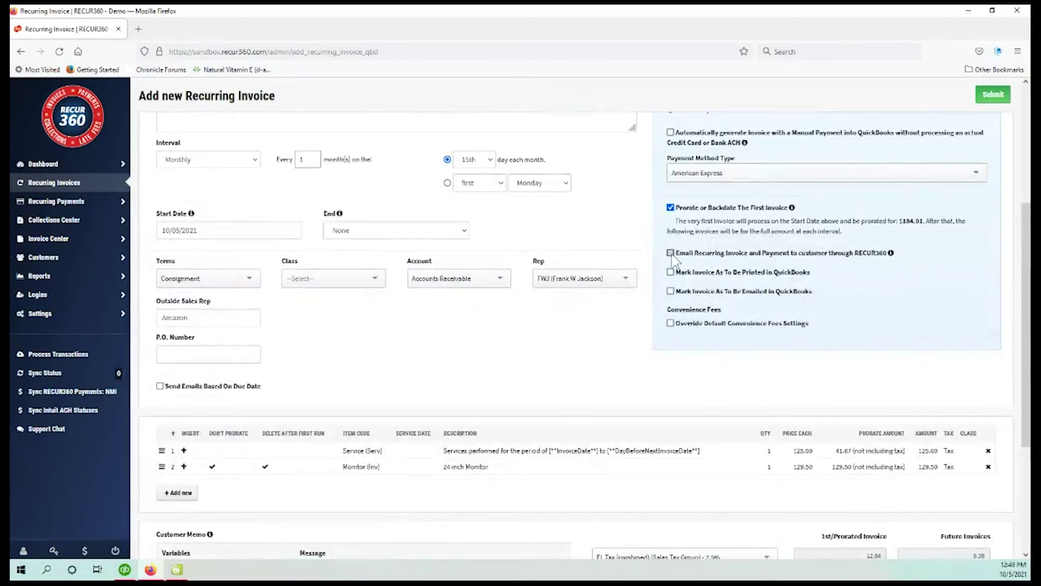
scroll(954, 176, up, 4)
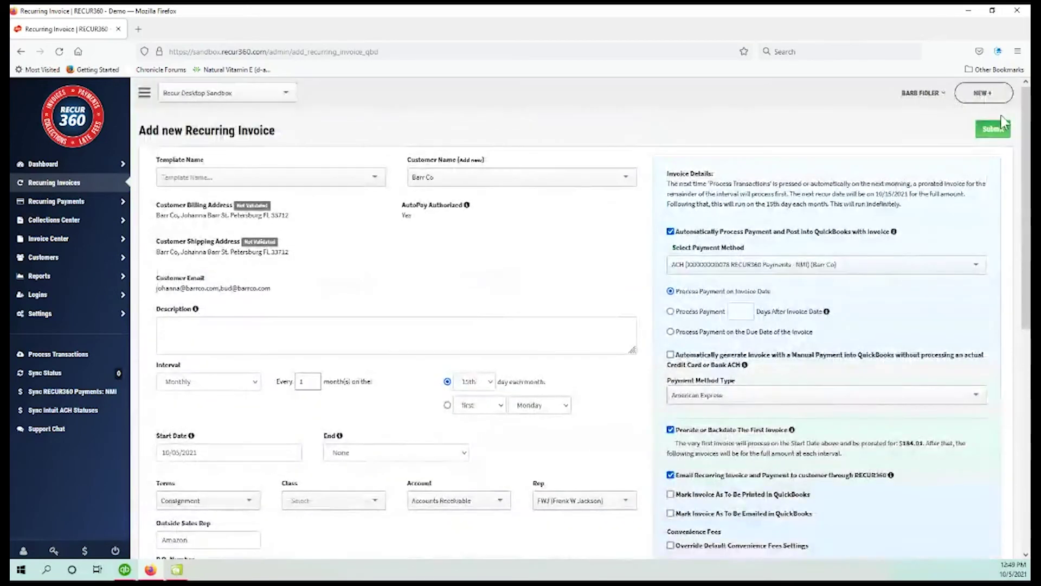
click(997, 135)
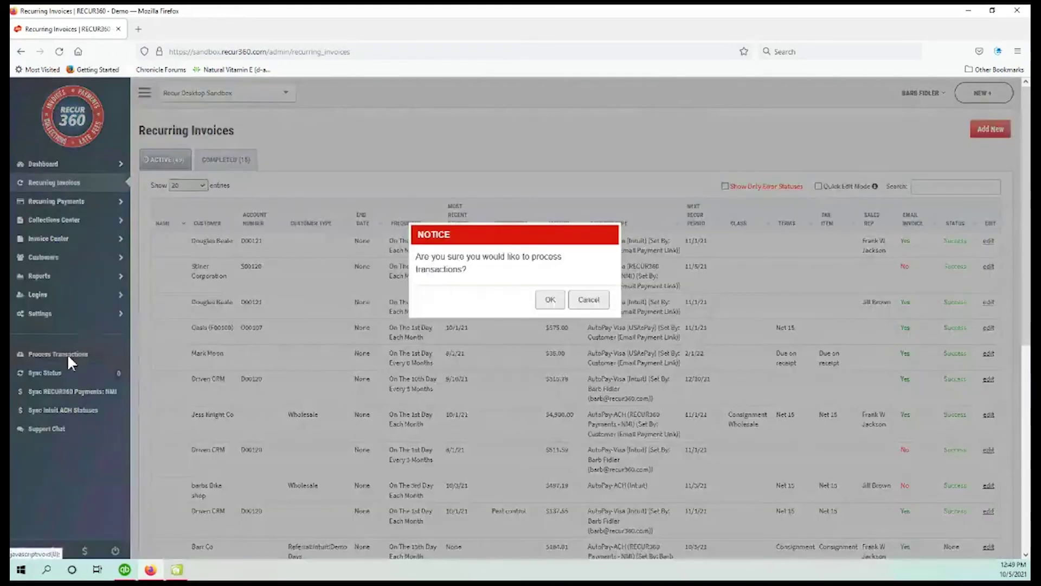
- Process the transactions, confirming the request, and view the QuickBooks sync status
click(68, 357)
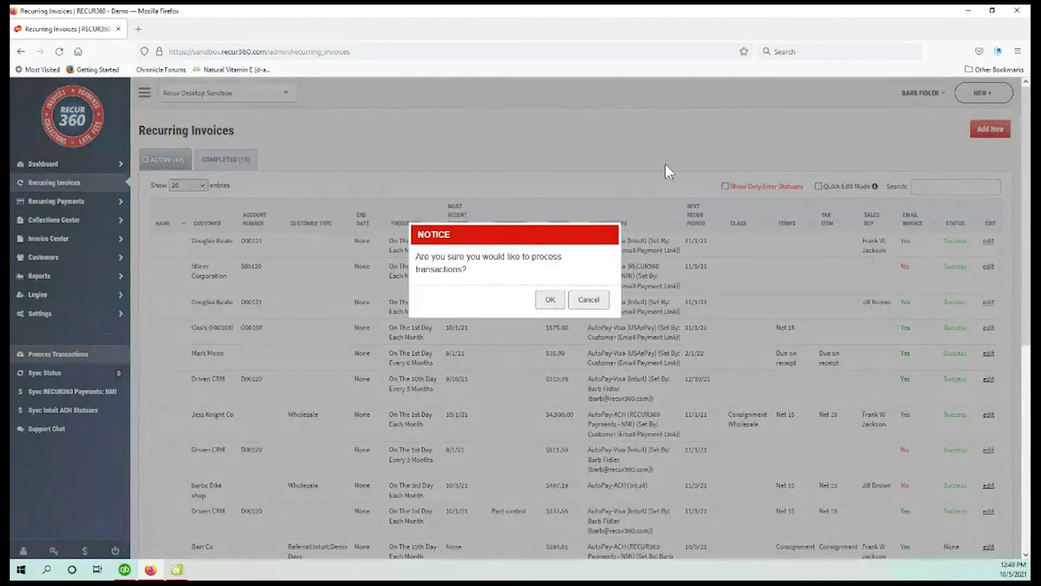
click(550, 299)
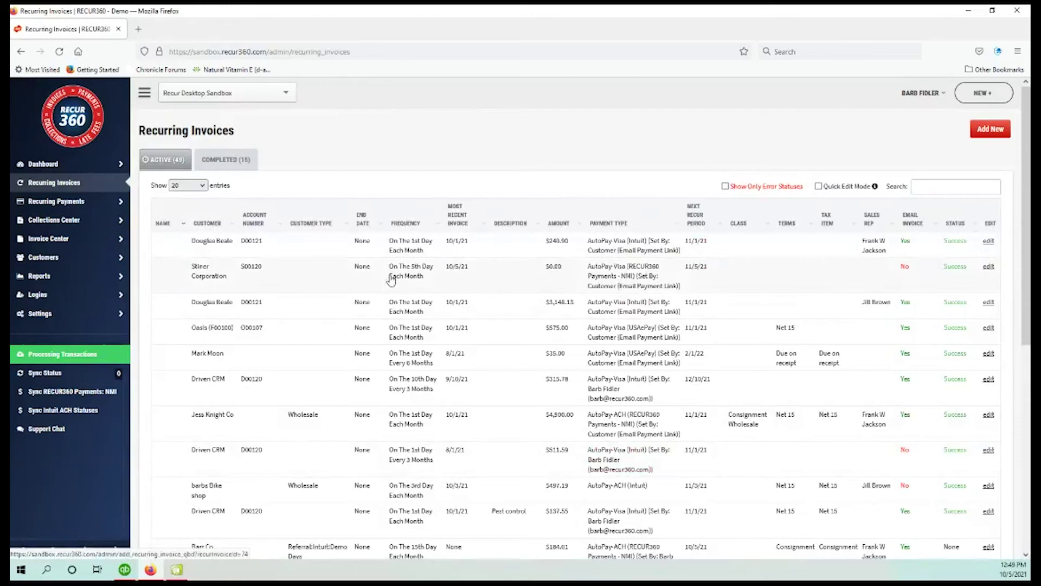
click(60, 374)
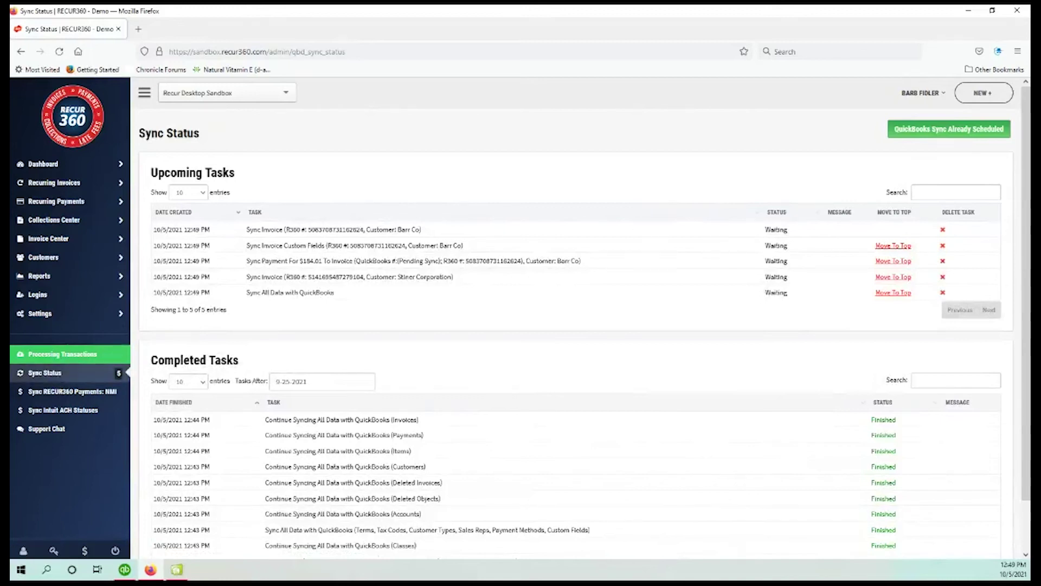
- Switch to QuickBooks Web Connector and update the selected Recur360 - Demo application, then open the Barr Co invoice details in RECUR360
click(177, 570)
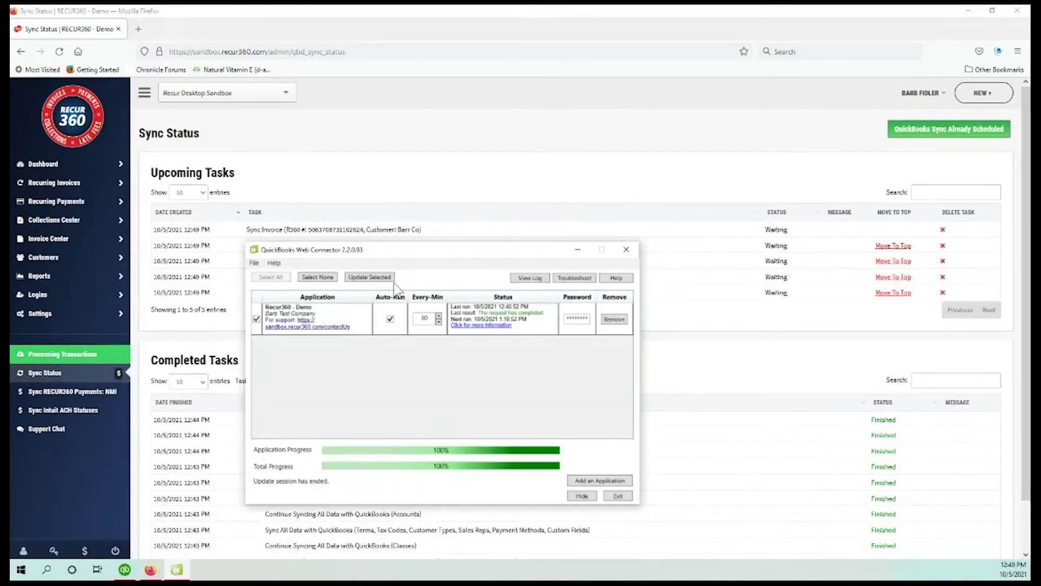
click(363, 281)
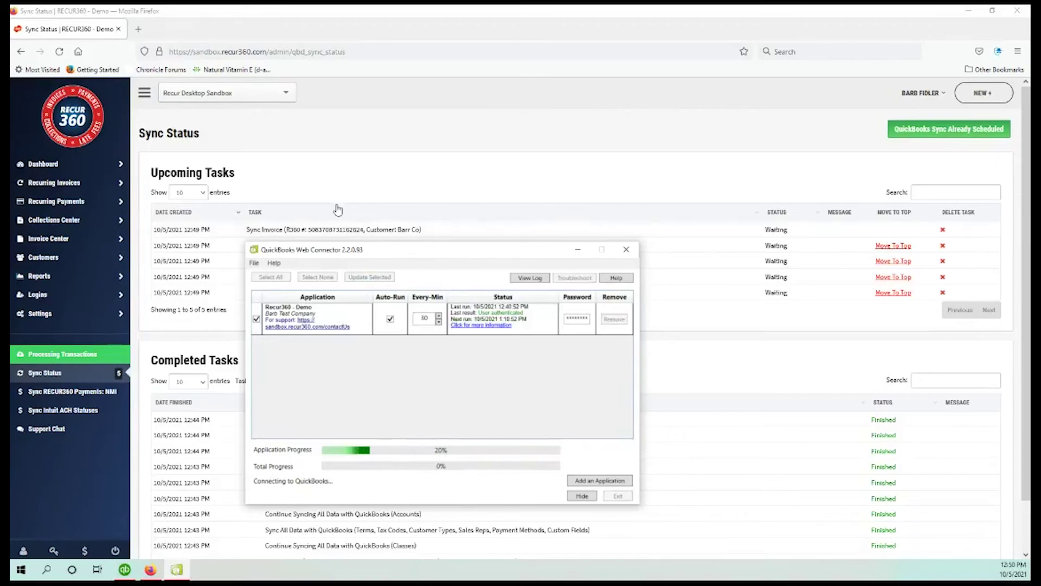
click(350, 169)
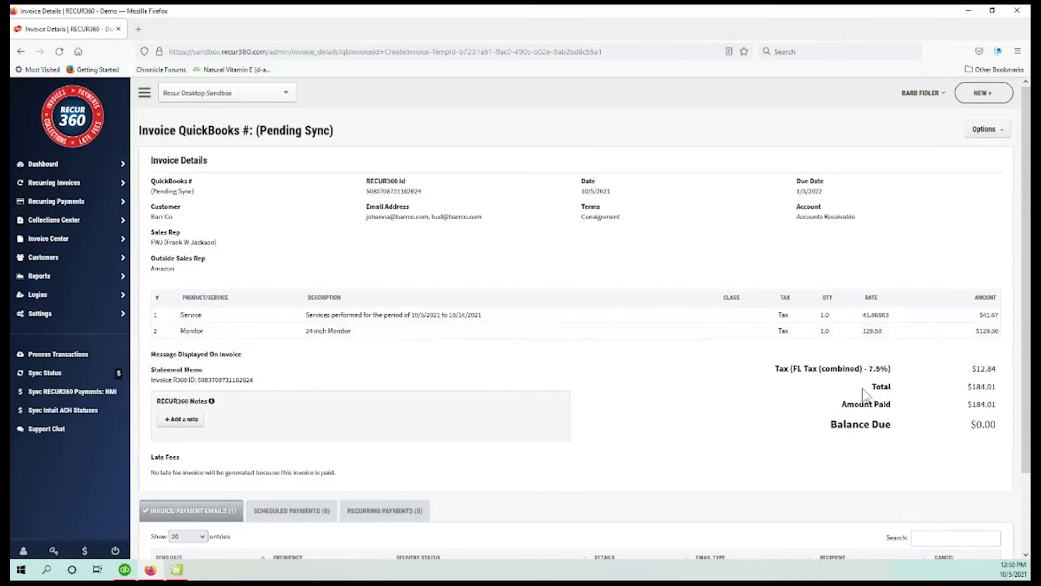
- Switch to QuickBooks, open the Barr Co invoice dated 10/05/2021, and check the service period in its Service line description
drag(848, 414, 905, 407)
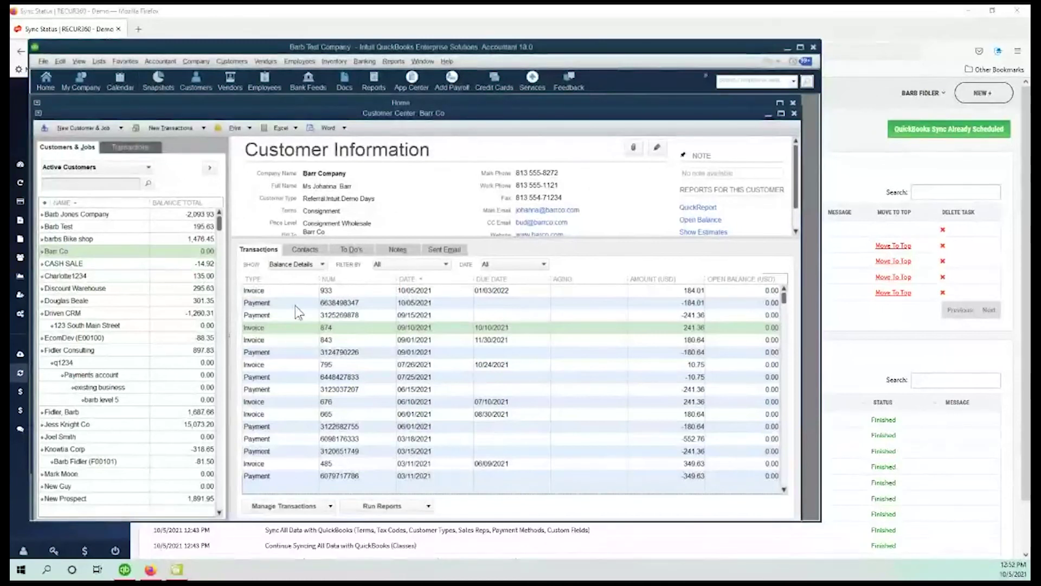
double_click(332, 293)
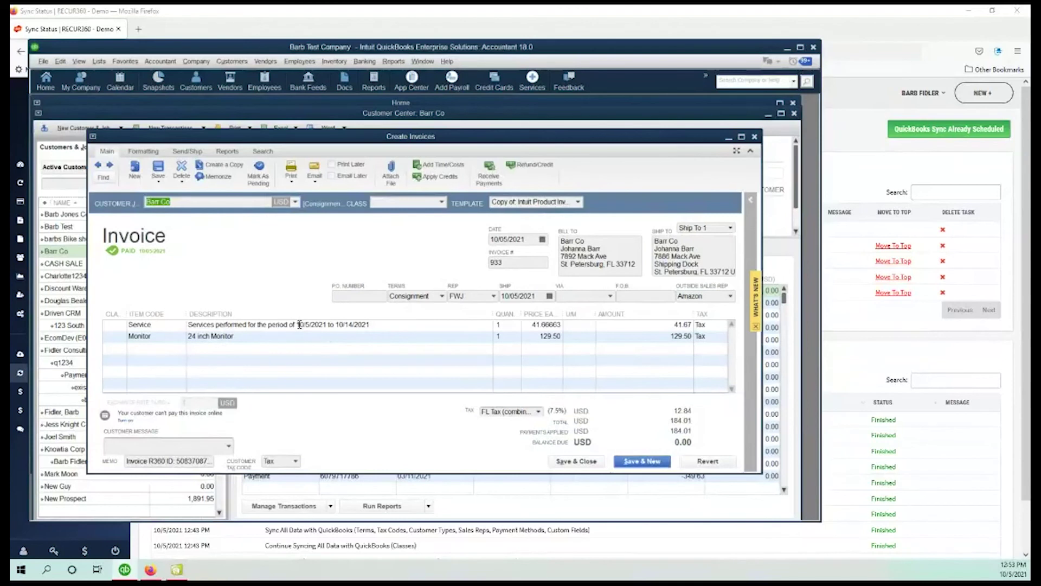
drag(299, 324, 338, 326)
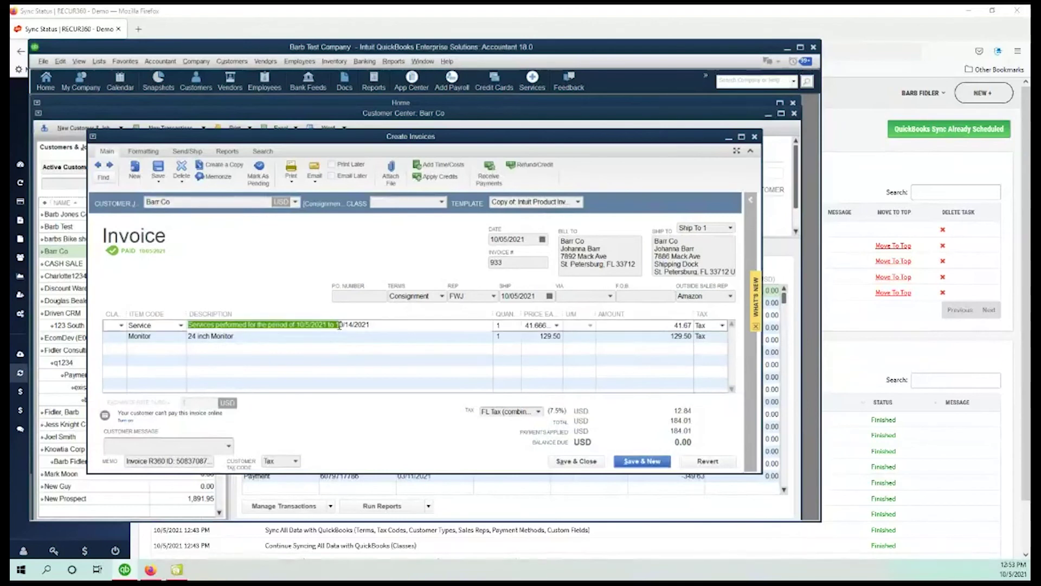
click(375, 325)
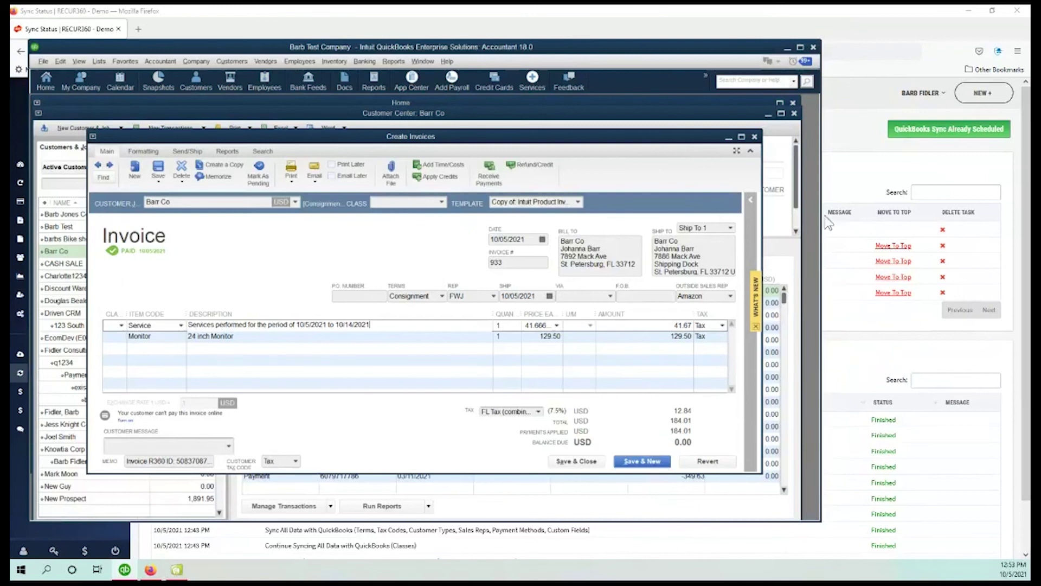
- Switch back to RECUR360 and search the active recurring invoices for "barr"
click(896, 155)
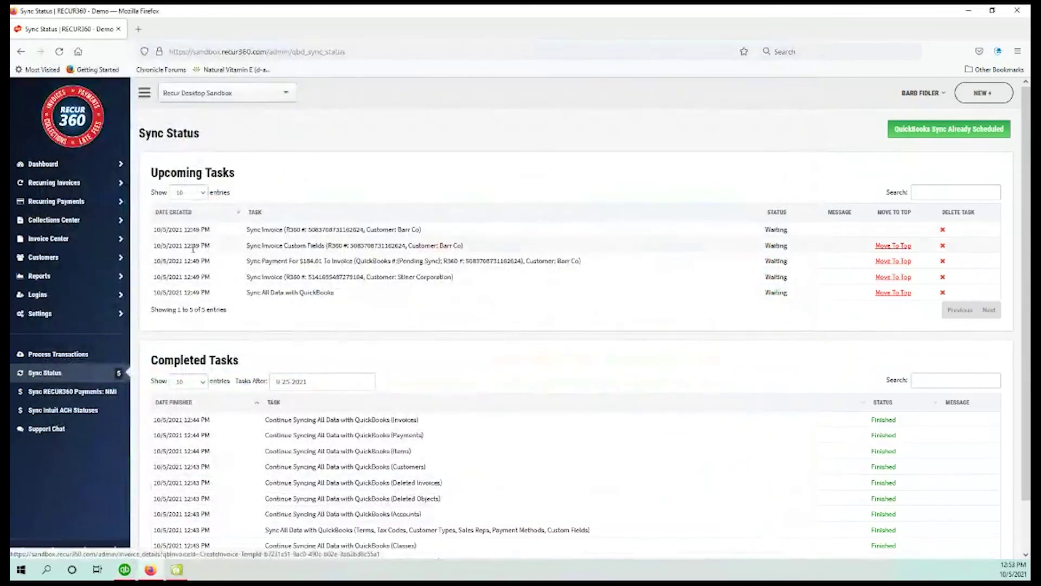
click(70, 184)
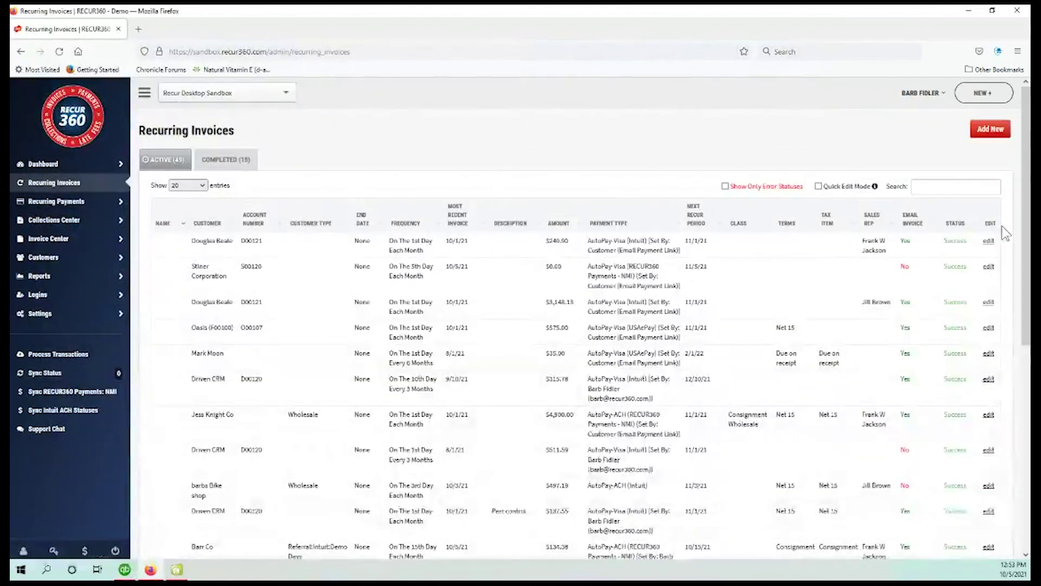
click(972, 188)
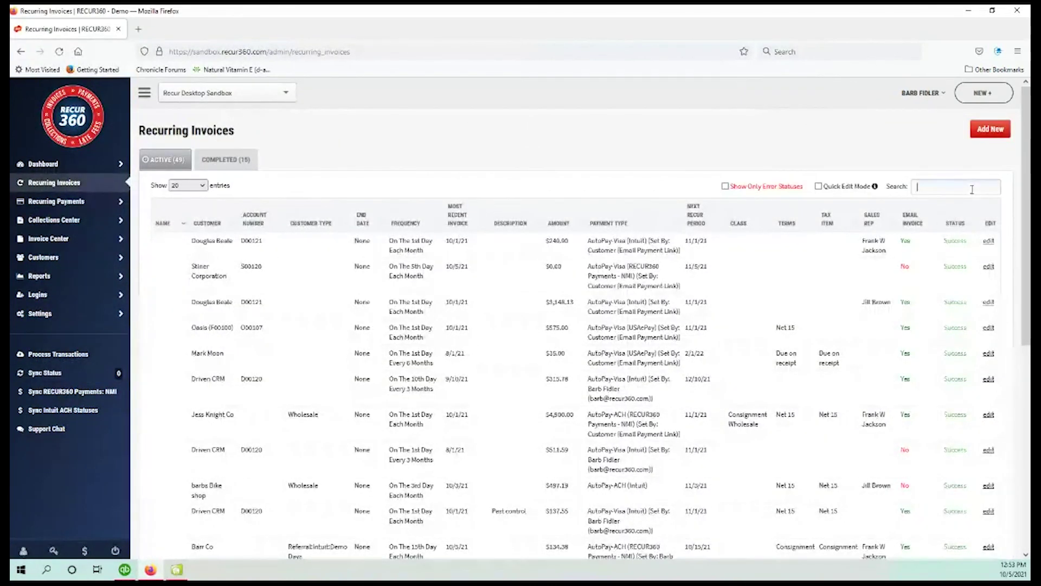
text(barr)
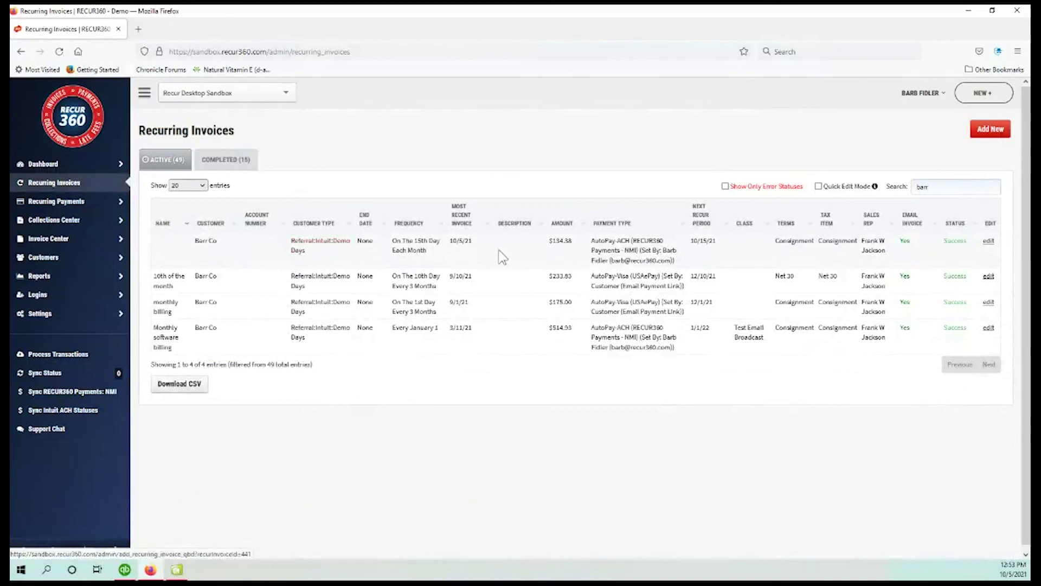
- Open the Barr Co recurring invoice that recurs on the 15th of each month and review its line items and proration setting
click(416, 253)
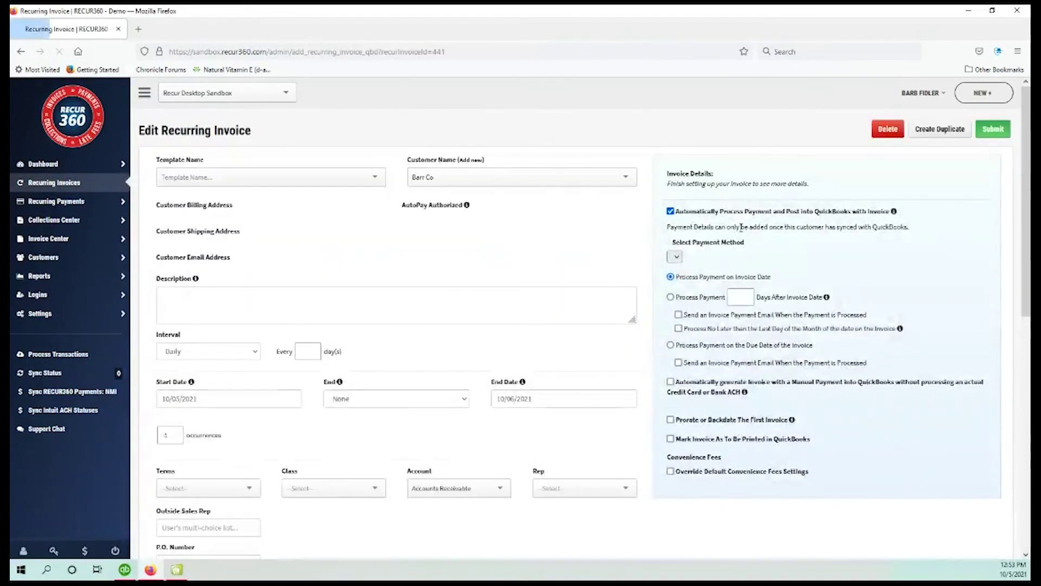
scroll(628, 373, down, 5)
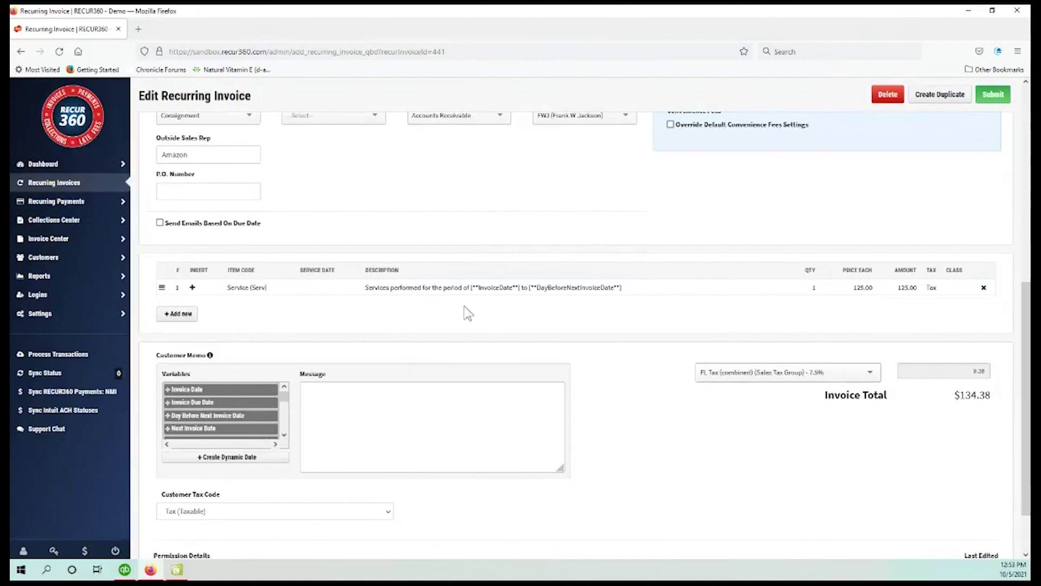
scroll(660, 318, up, 6)
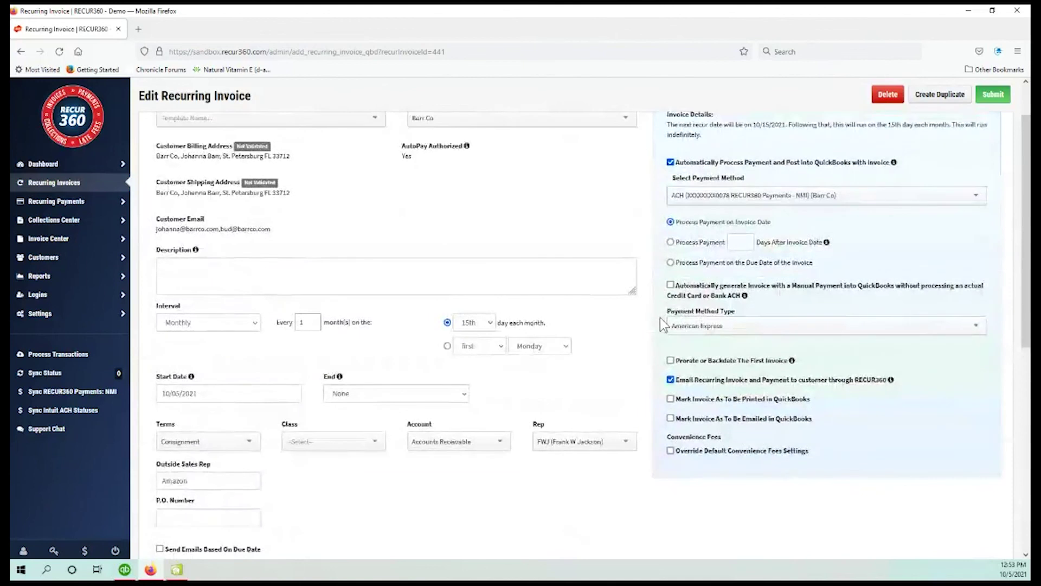